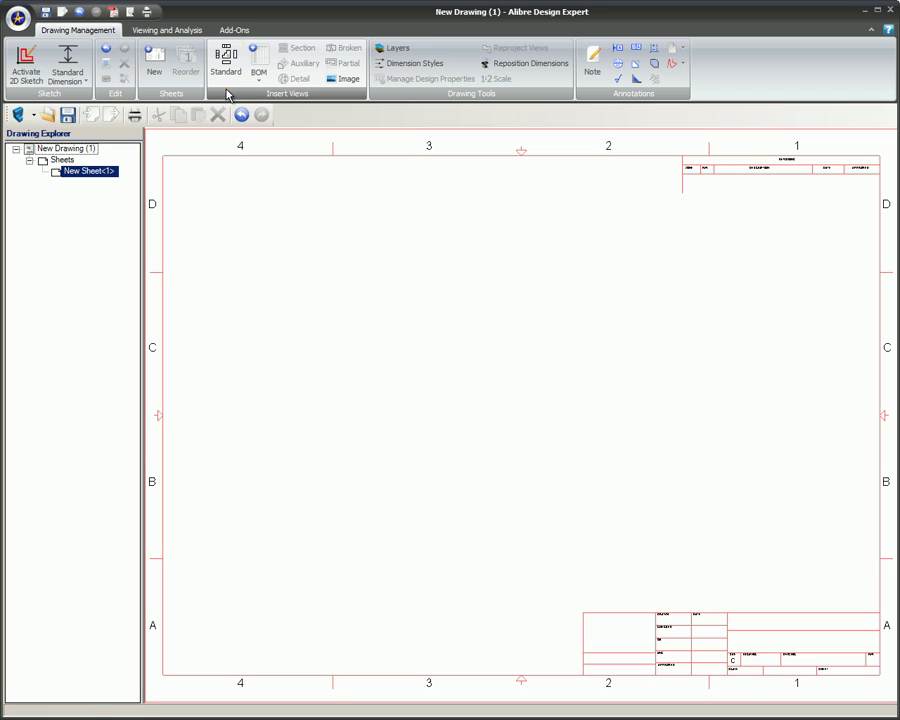
Step: Start inserting standard views of the Wankel - Main Assembly at 1:3 scale
left_click(227, 85)
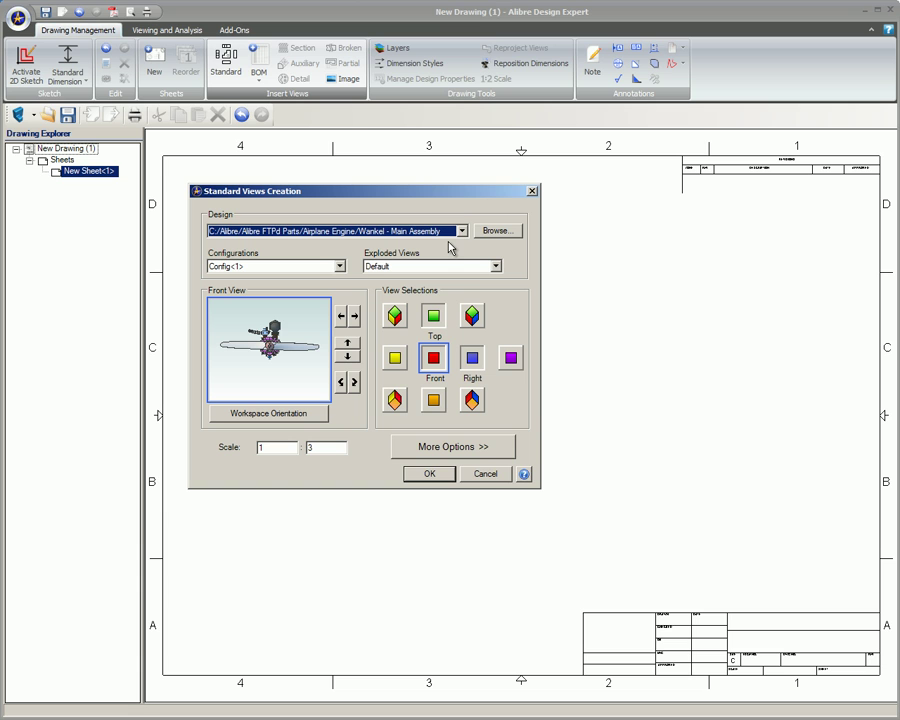
left_click(461, 231)
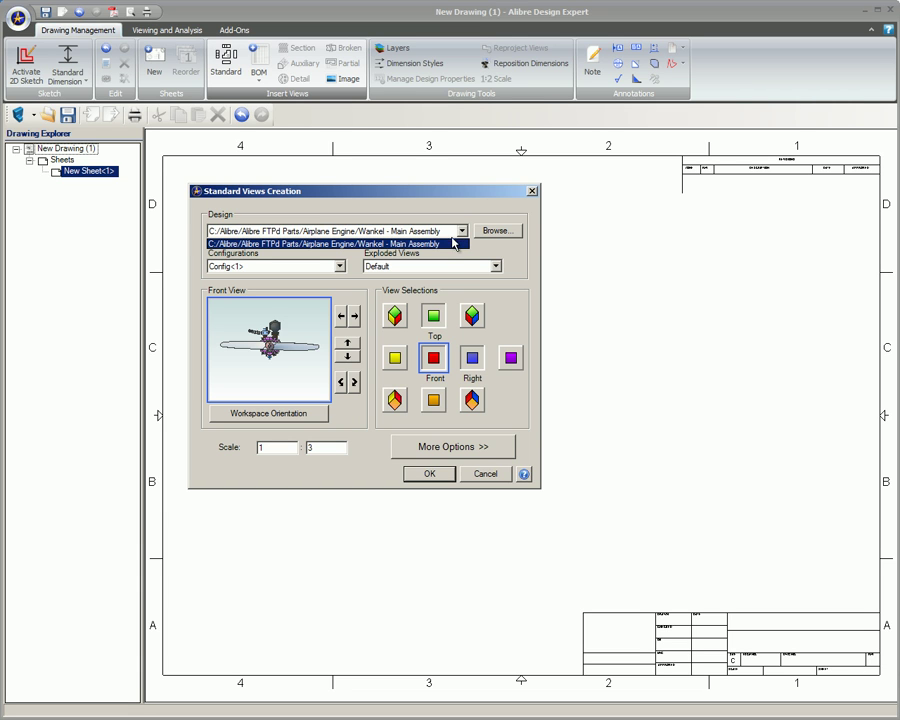
left_click(457, 244)
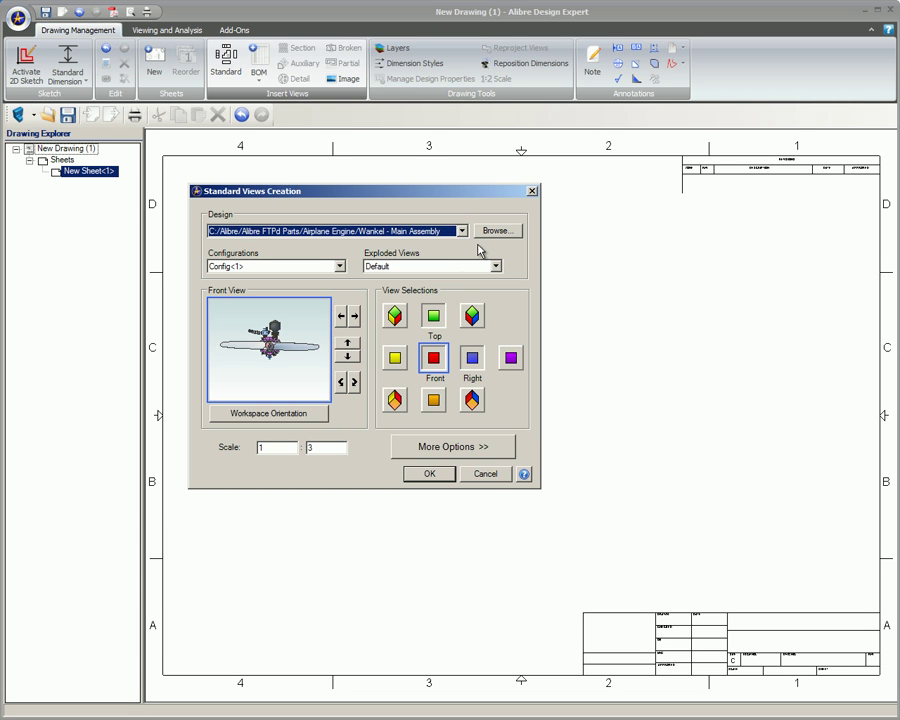
left_click(487, 232)
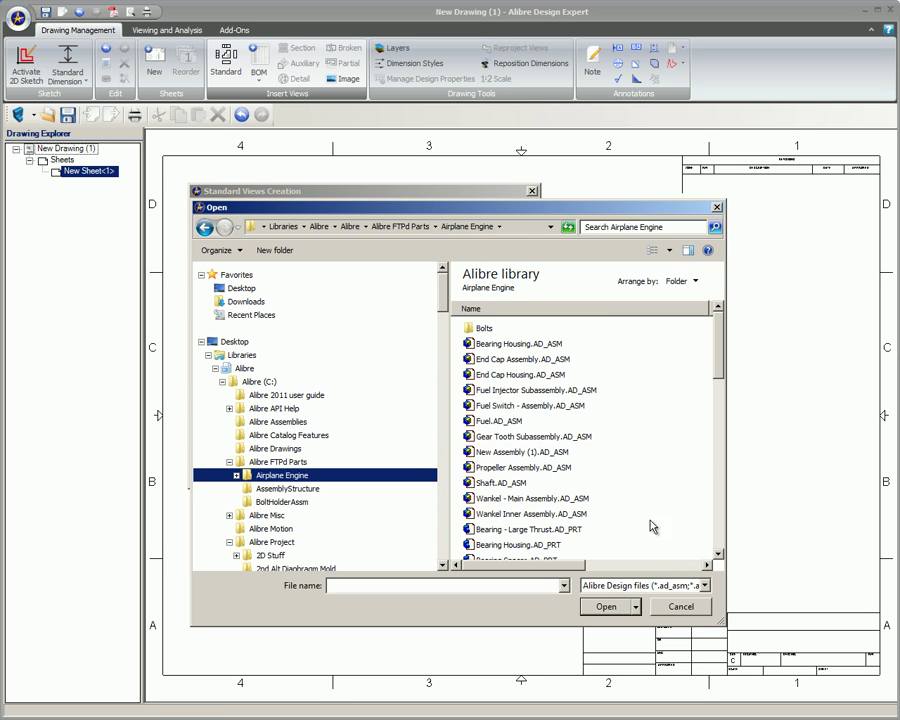
left_click(681, 606)
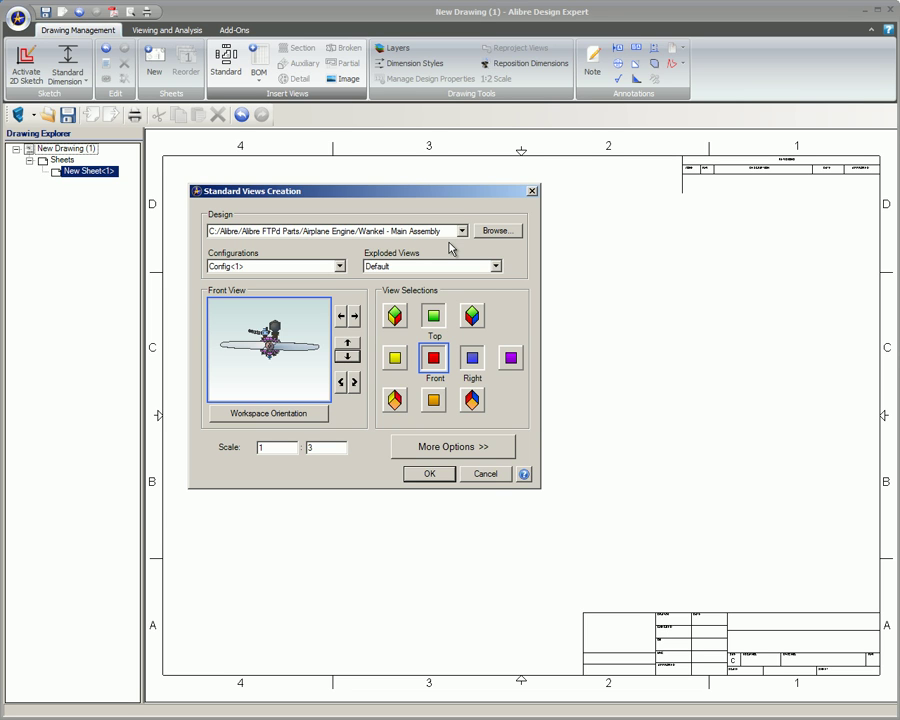
Step: Keep Config<1> as the configuration and Default as the exploded view
left_click(340, 267)
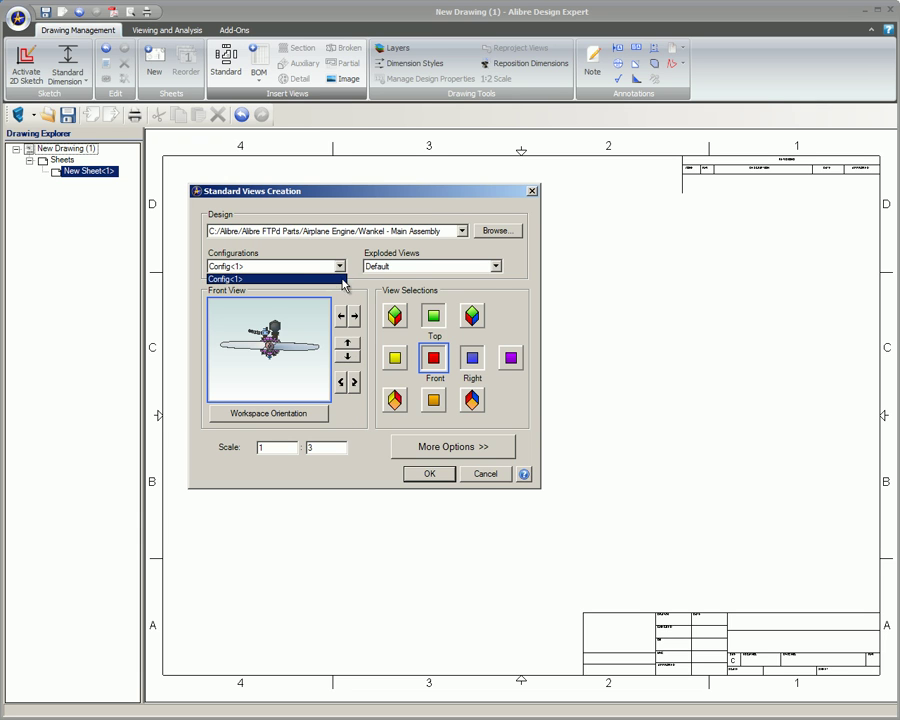
left_click(376, 280)
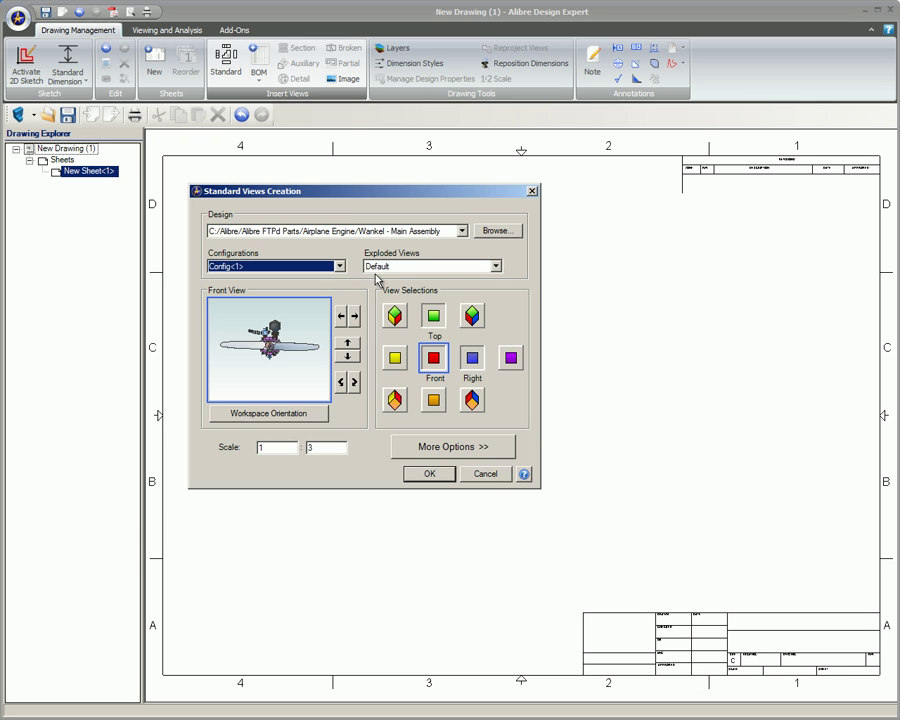
left_click(496, 268)
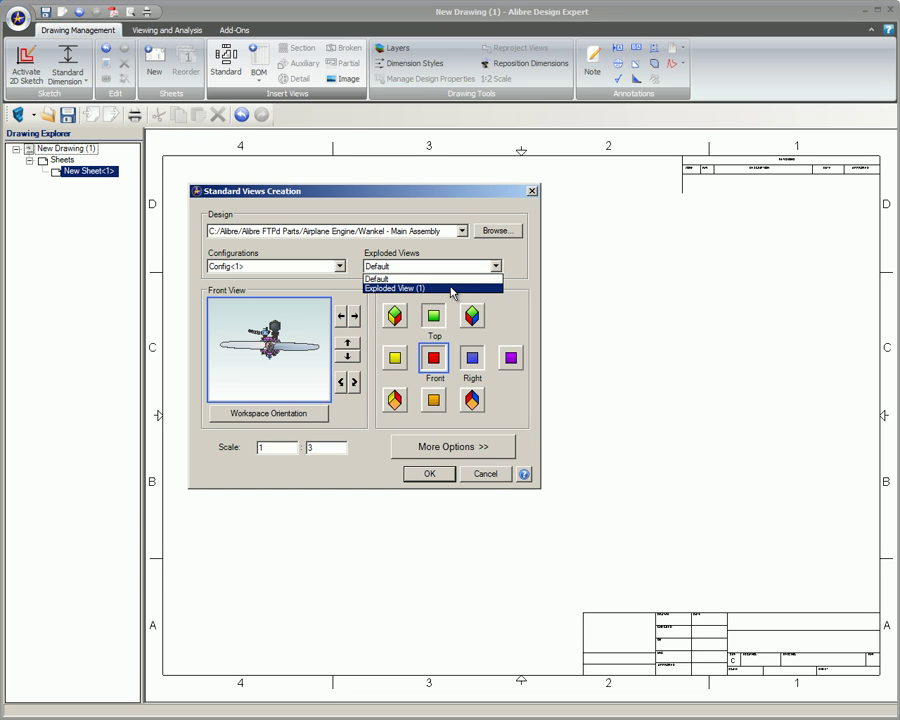
left_click(342, 284)
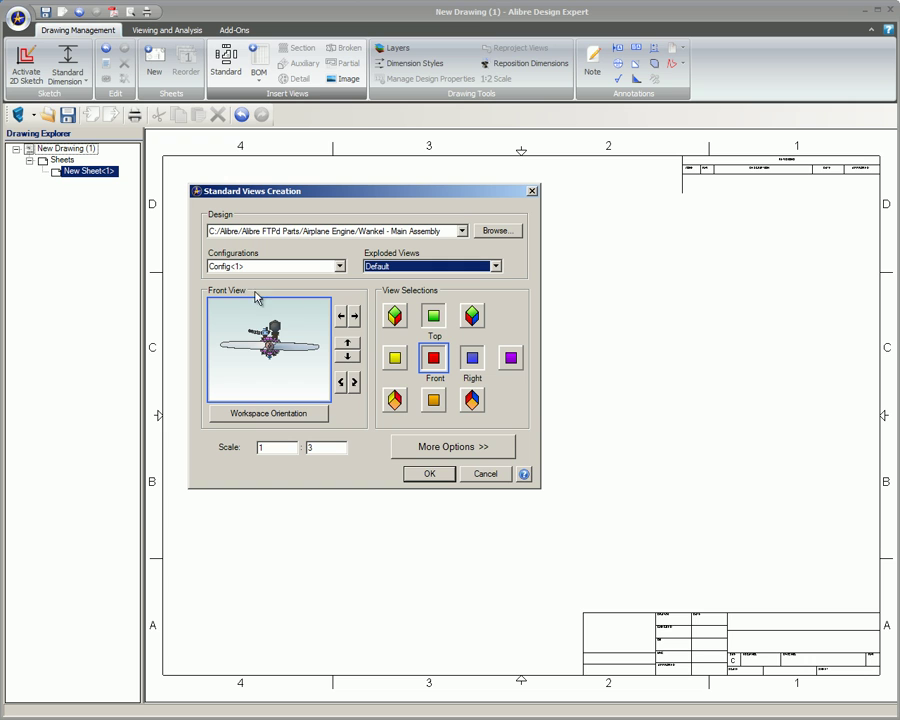
Step: Rotate the front view preview sideways and up, then tilt it back down
left_click(345, 316)
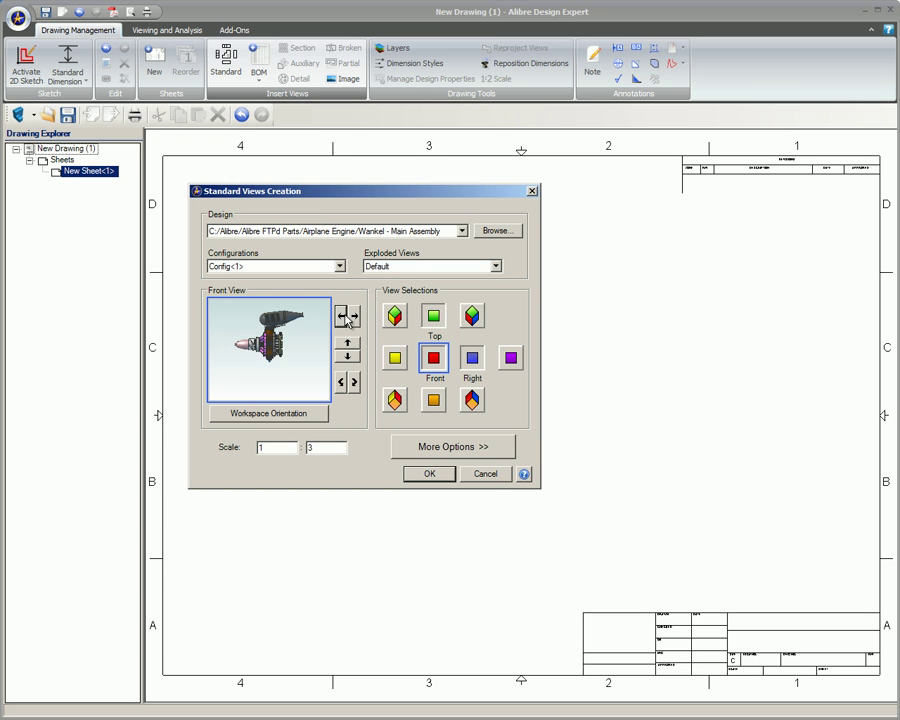
left_click(345, 316)
left_click(347, 345)
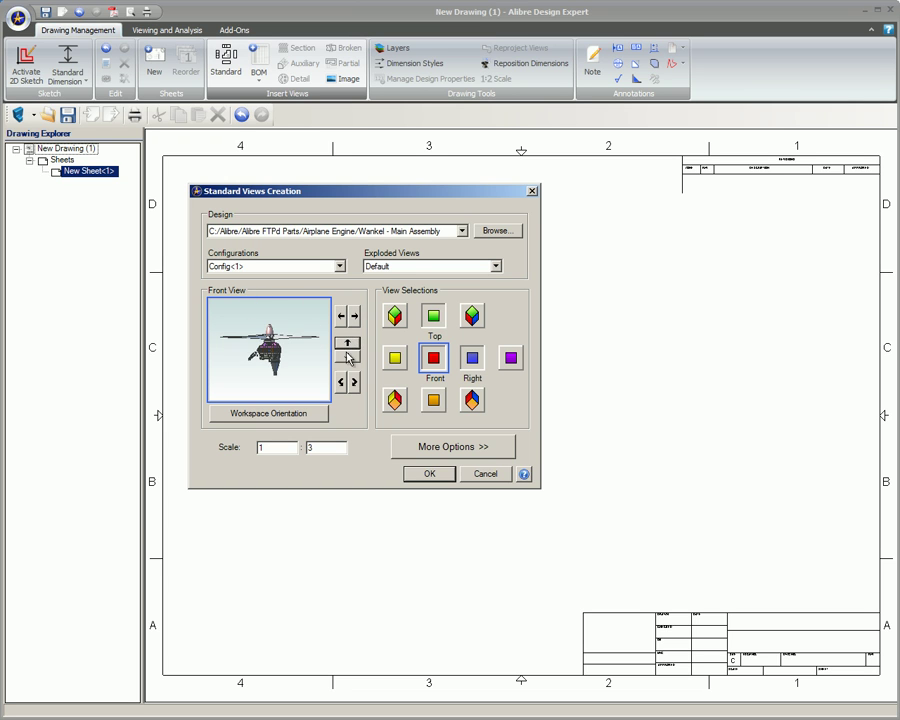
left_click(348, 358)
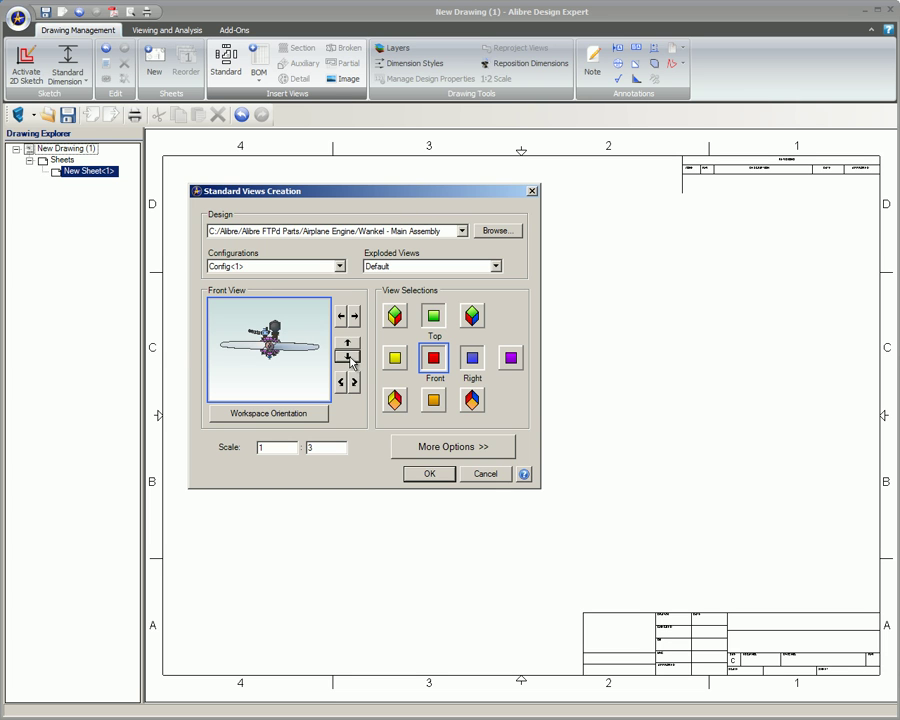
Step: Try the Right, Isometric and Custom Top View orientations, then return to the setup
left_click(313, 414)
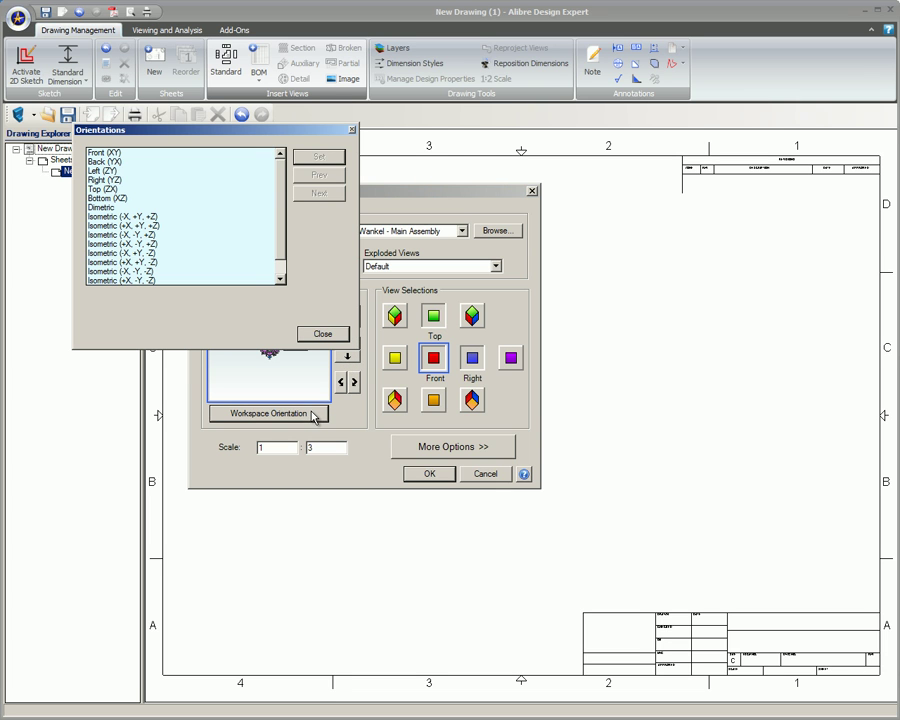
scroll(283, 255, "down", 1)
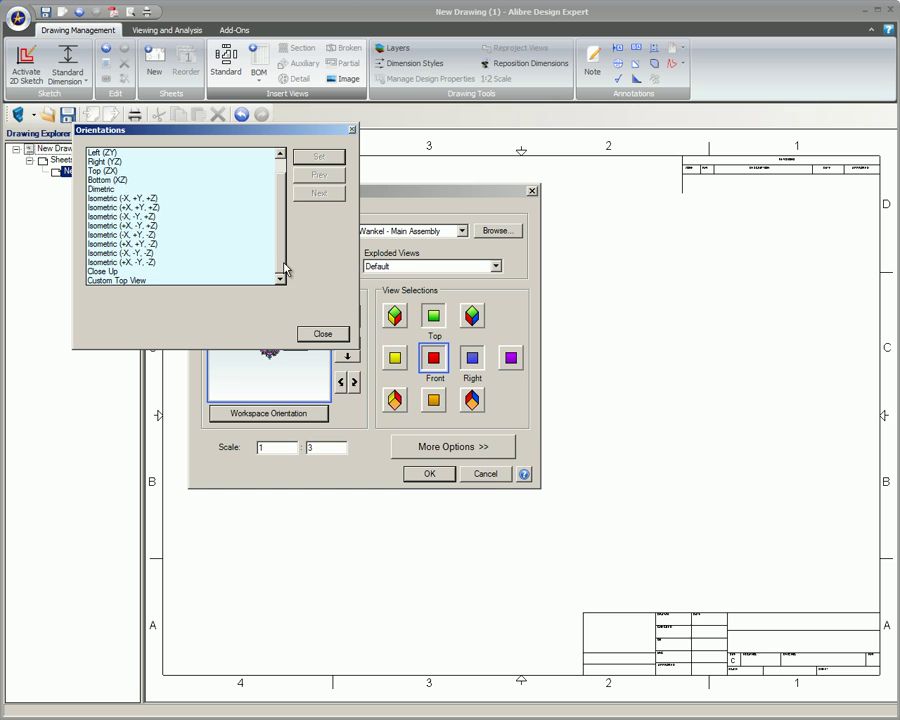
scroll(285, 262, "up", 1)
left_click(105, 181)
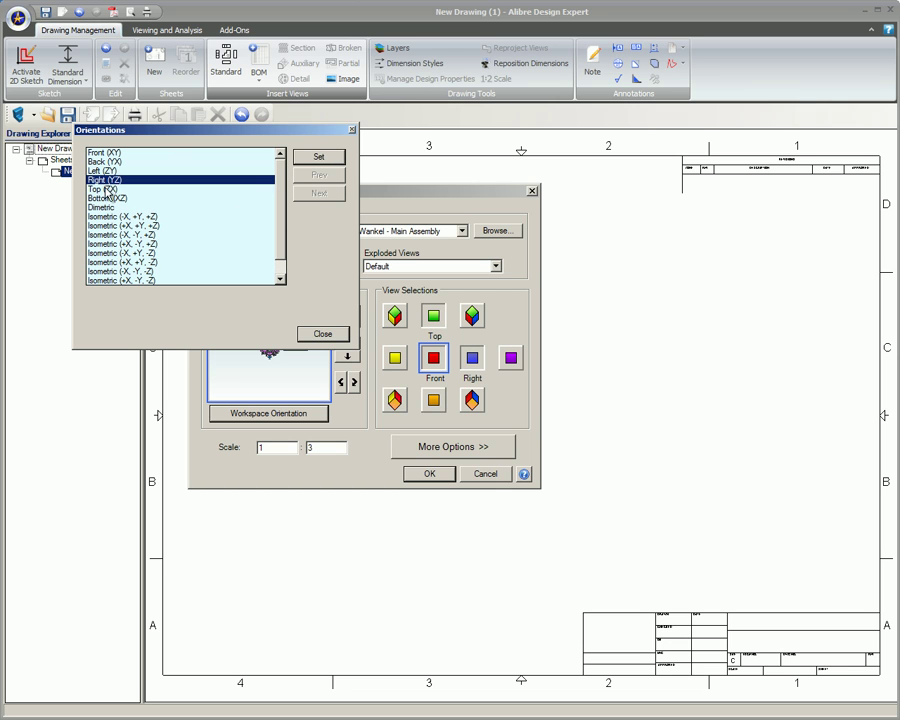
left_click(114, 226)
left_click(117, 263)
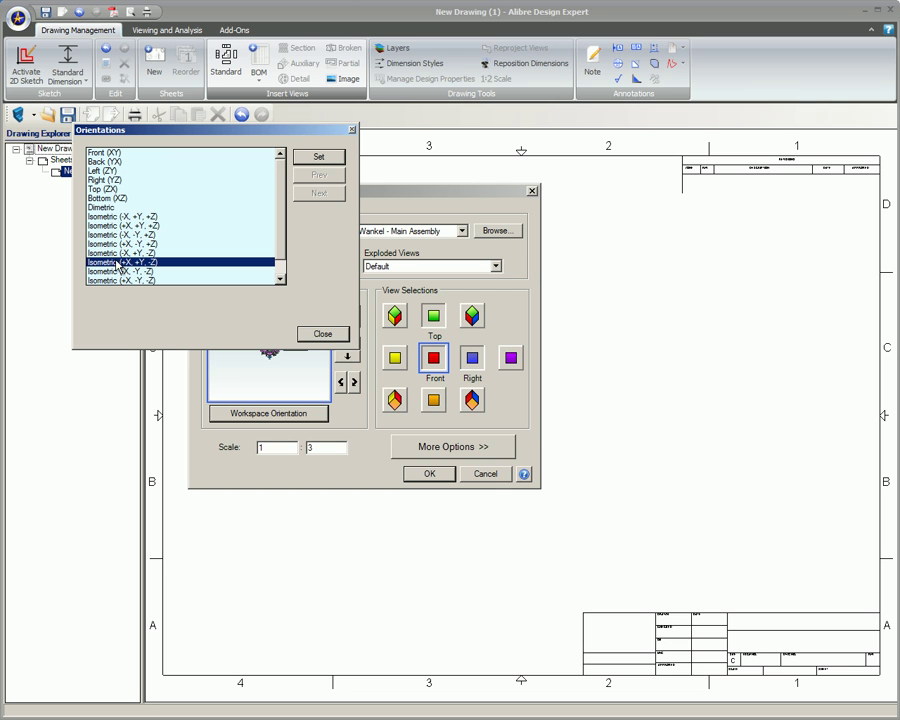
scroll(281, 262, "down", 1)
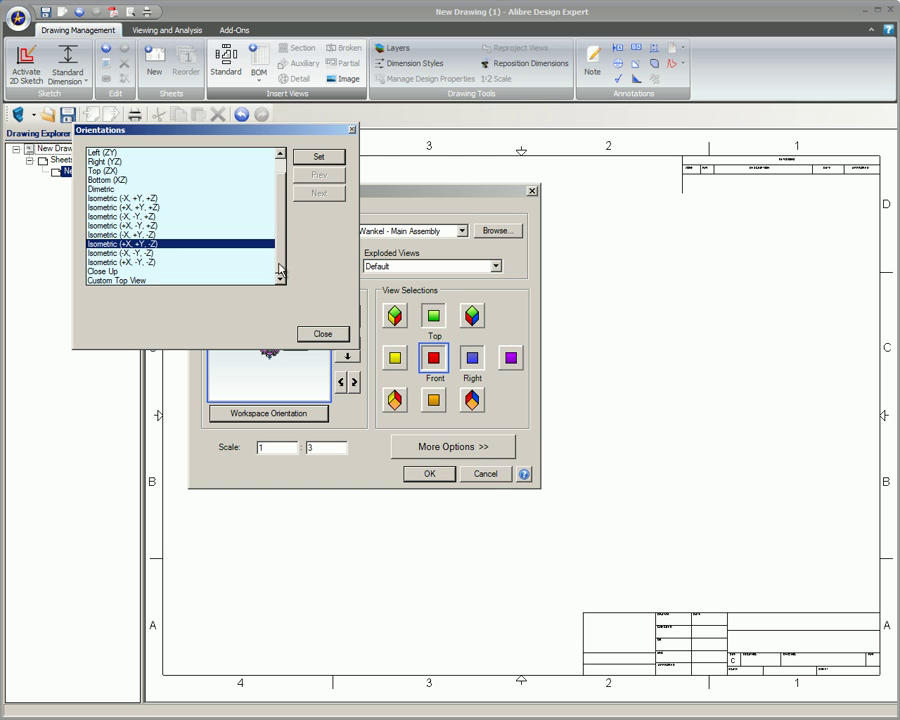
left_click(127, 281)
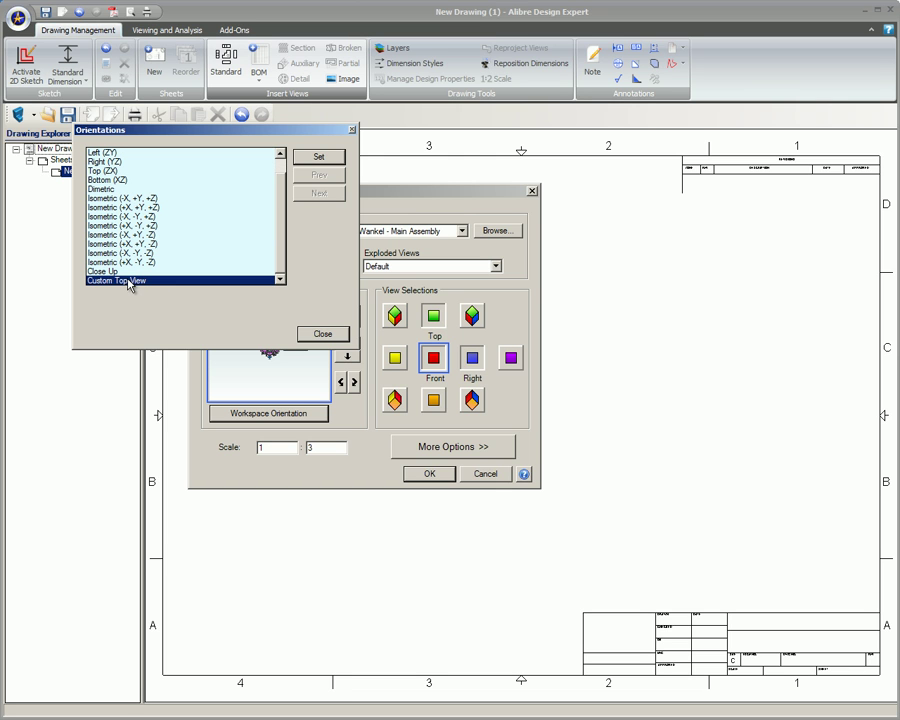
left_click(322, 335)
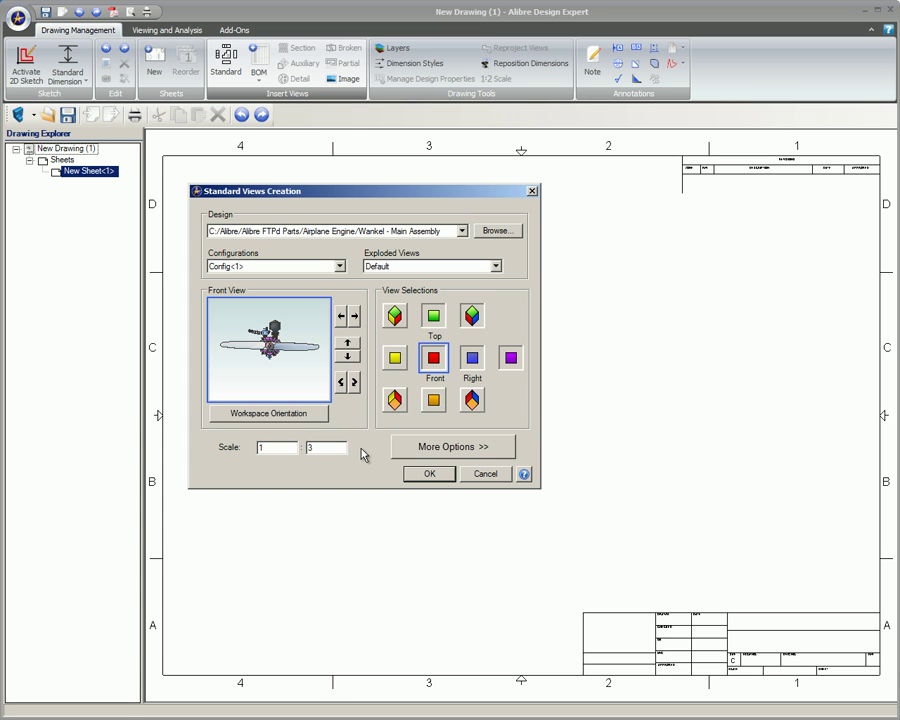
Step: Show the extra view options and switch Fast Views on, then back off
left_click(410, 447)
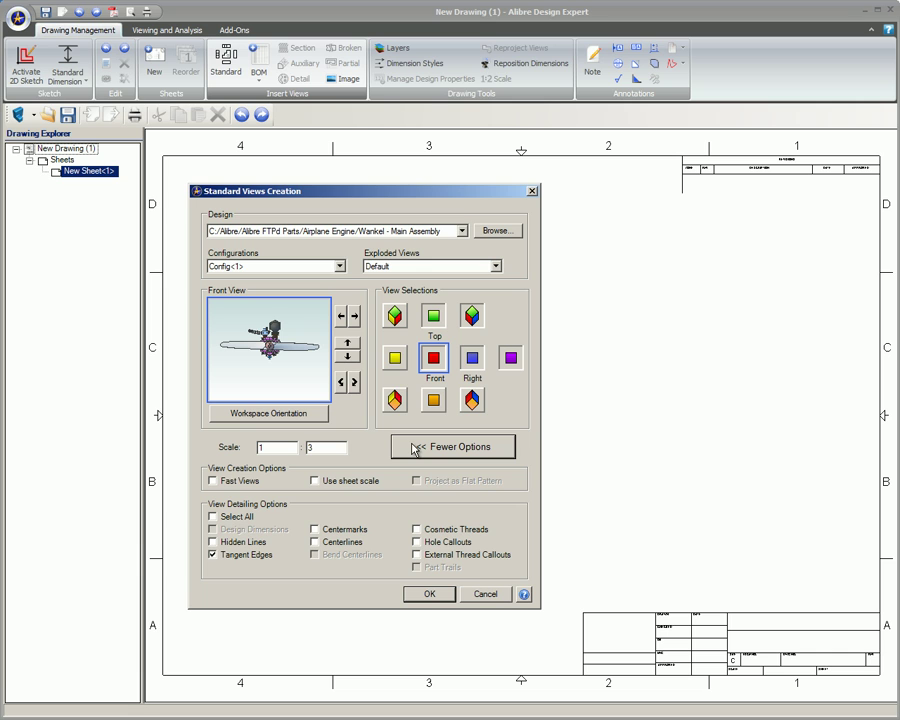
left_click(212, 481)
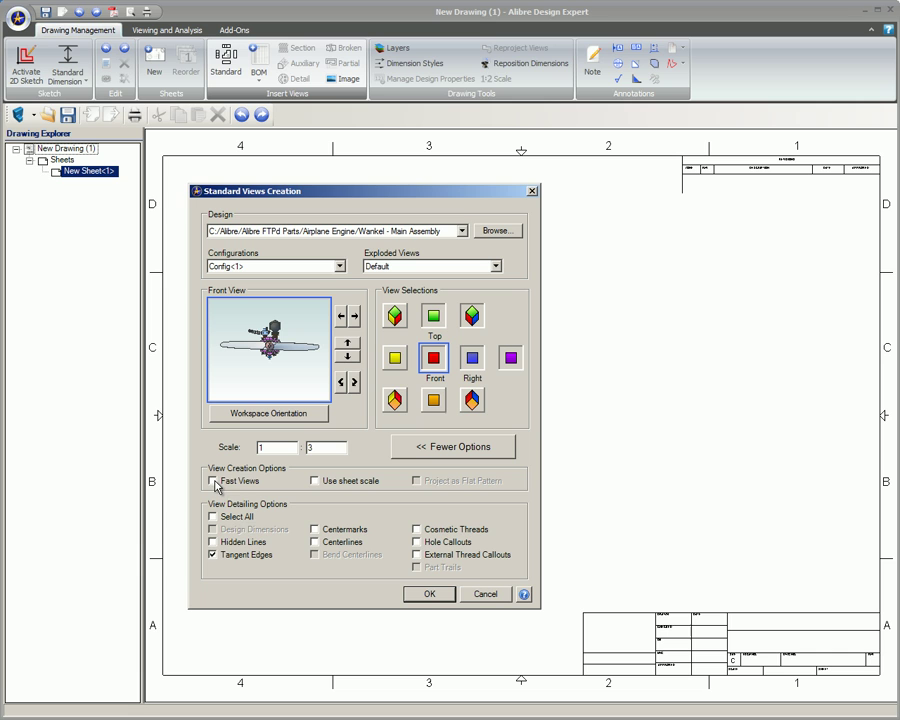
left_click(213, 482)
Step: Confirm the 1:3 settings and place the five engine views, View<1> to View<5>, on the sheet
left_click(429, 594)
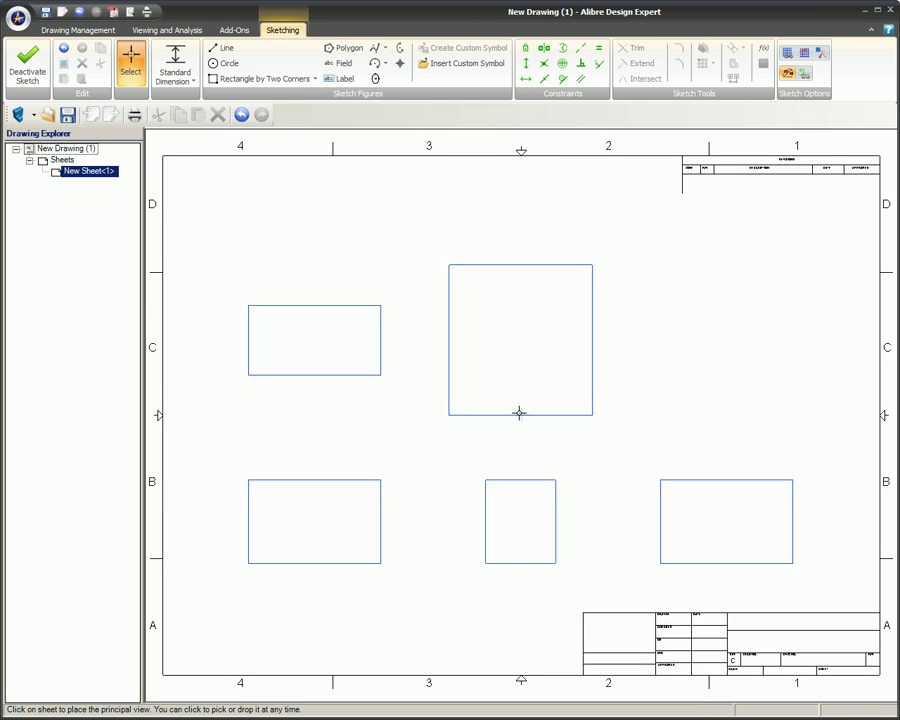
left_click(513, 399)
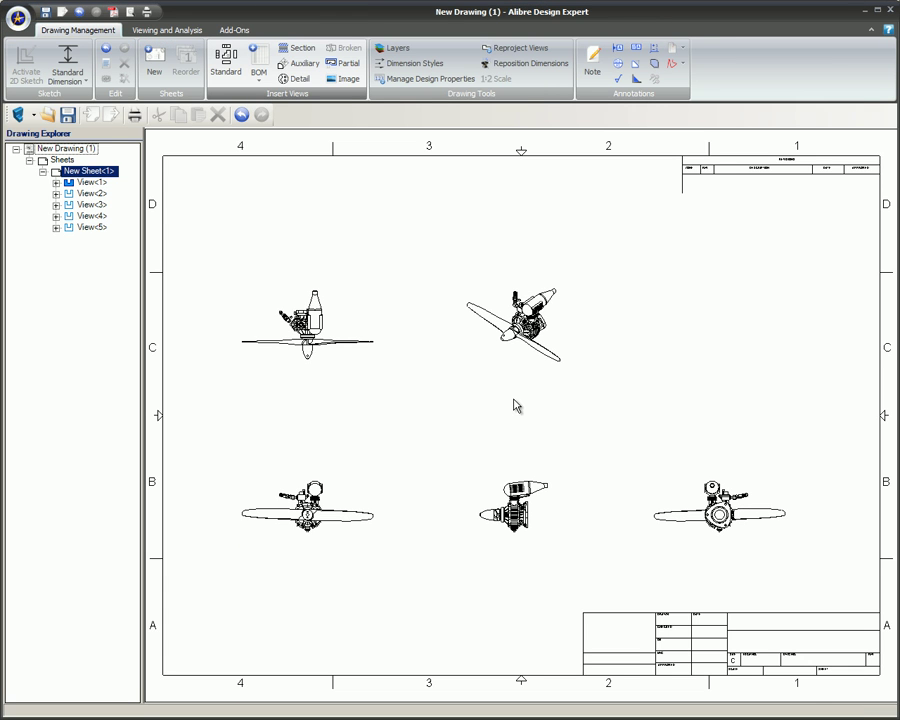
Step: Project a bottom view, View<6>, from the front view
left_click(257, 489)
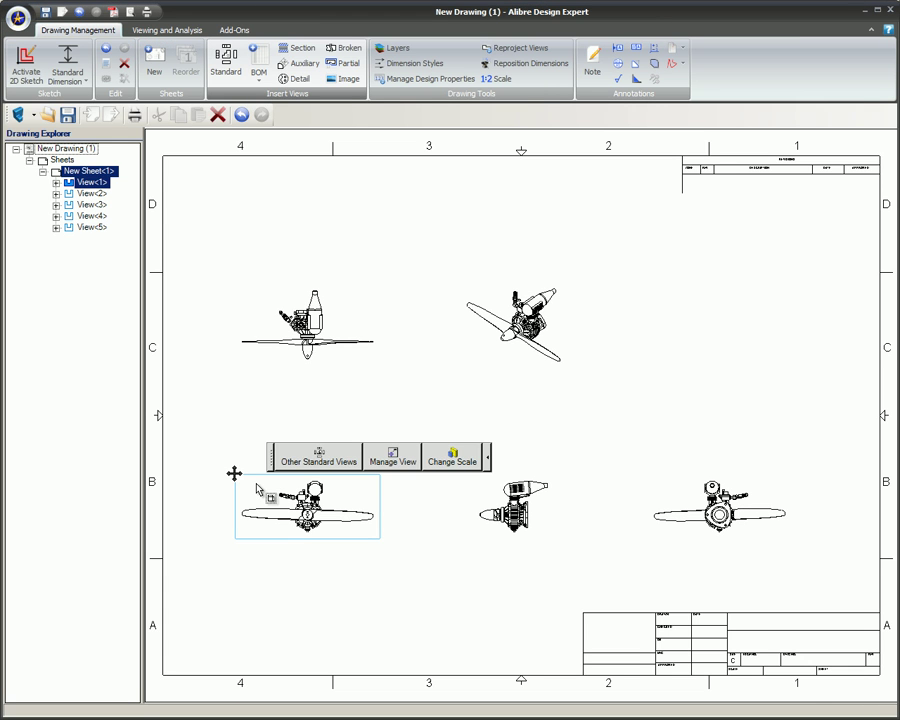
left_click(316, 462)
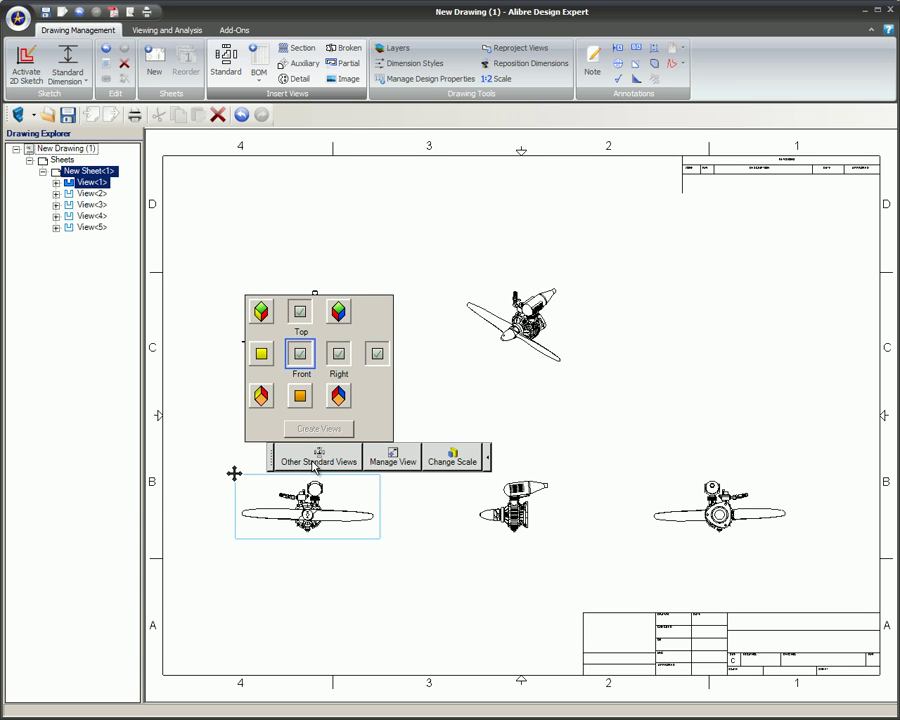
left_click(300, 396)
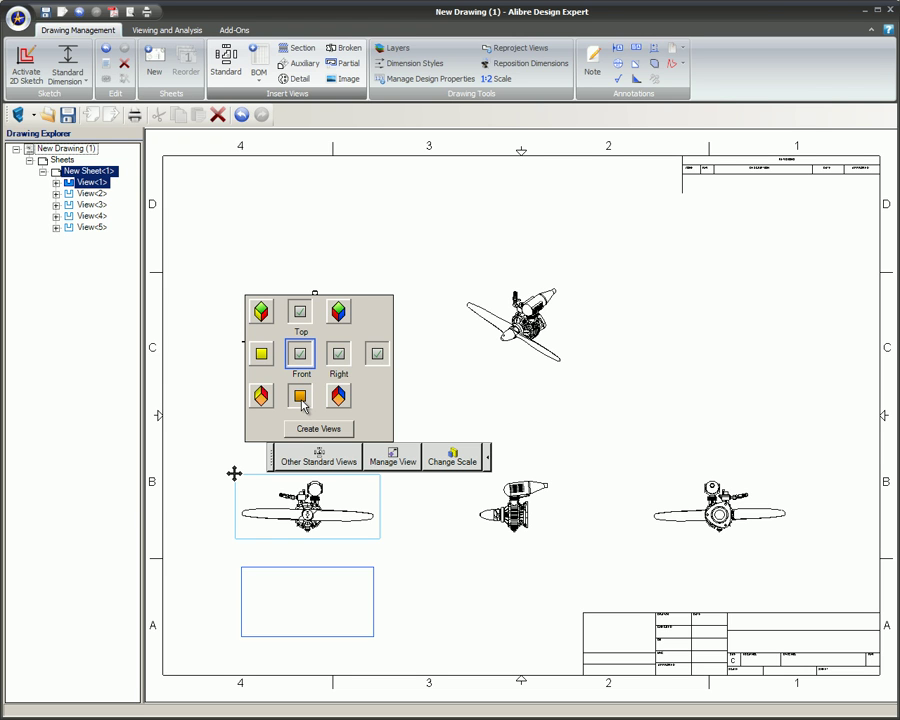
left_click(318, 428)
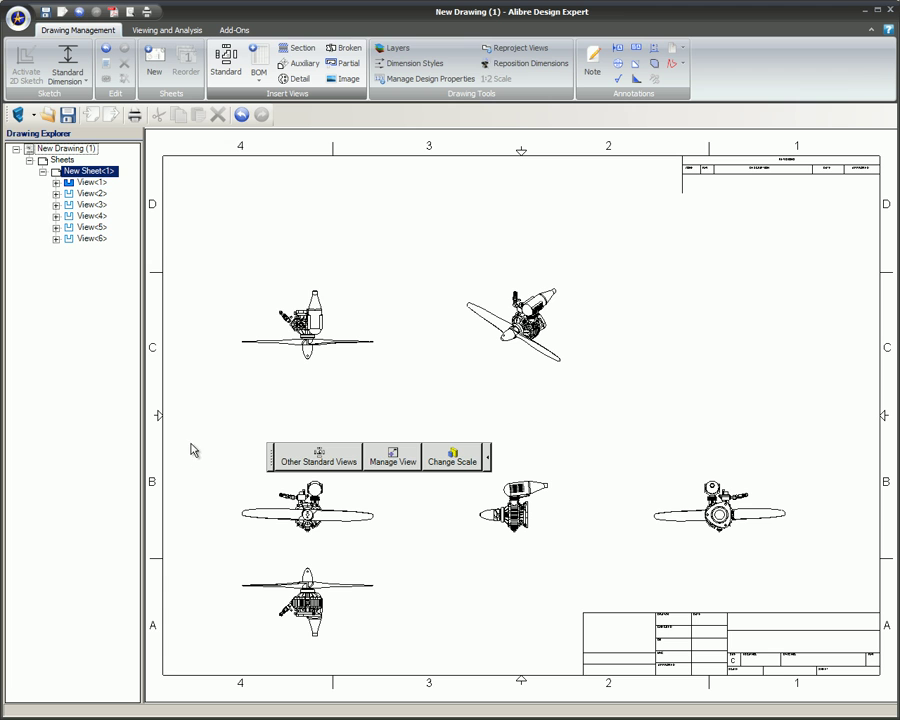
Step: Move the front view and its aligned views higher, then shift the bottom view beneath it
left_click(245, 478)
left_click_drag(233, 474, 239, 440)
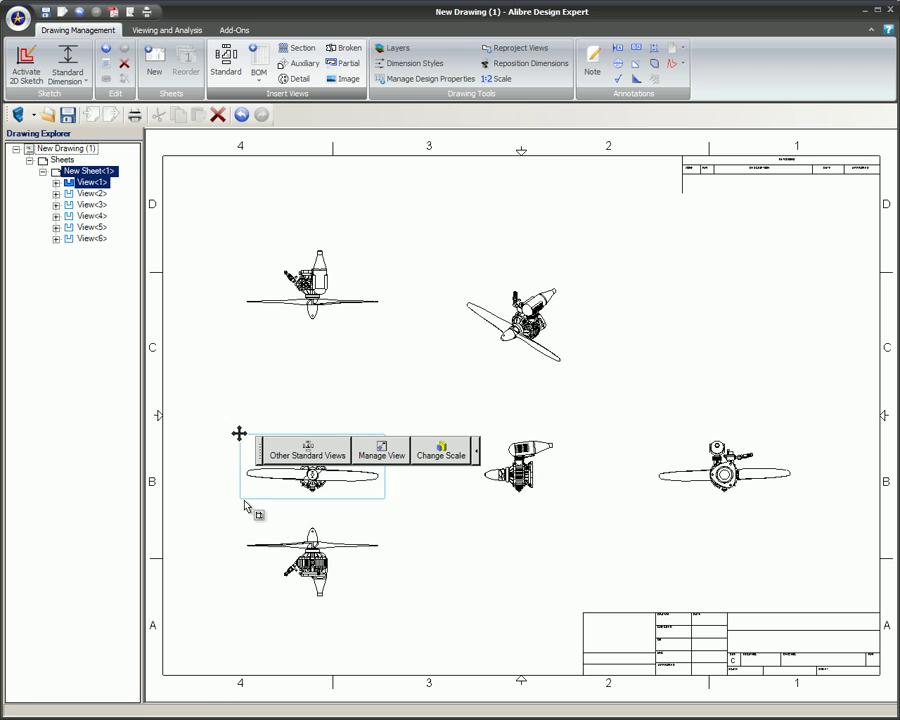
left_click(241, 528)
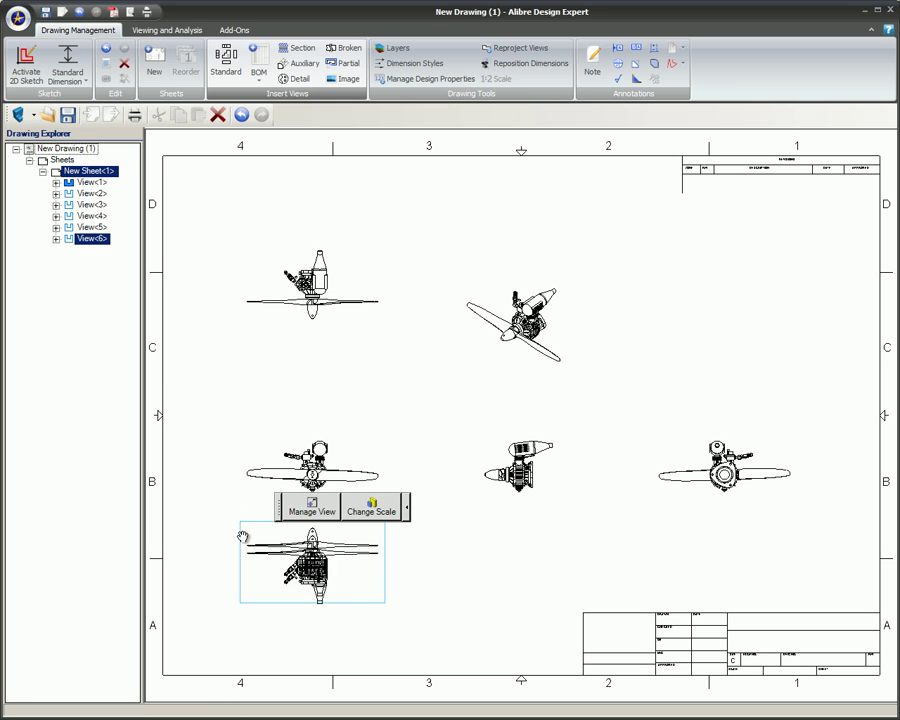
mouse_move(242, 537)
left_mouse_down()
mouse_move(250, 551)
mouse_move(239, 546)
left_mouse_up()
Step: Place an Exploded View (1) front view of the engine on New Sheet<2>
left_click(154, 65)
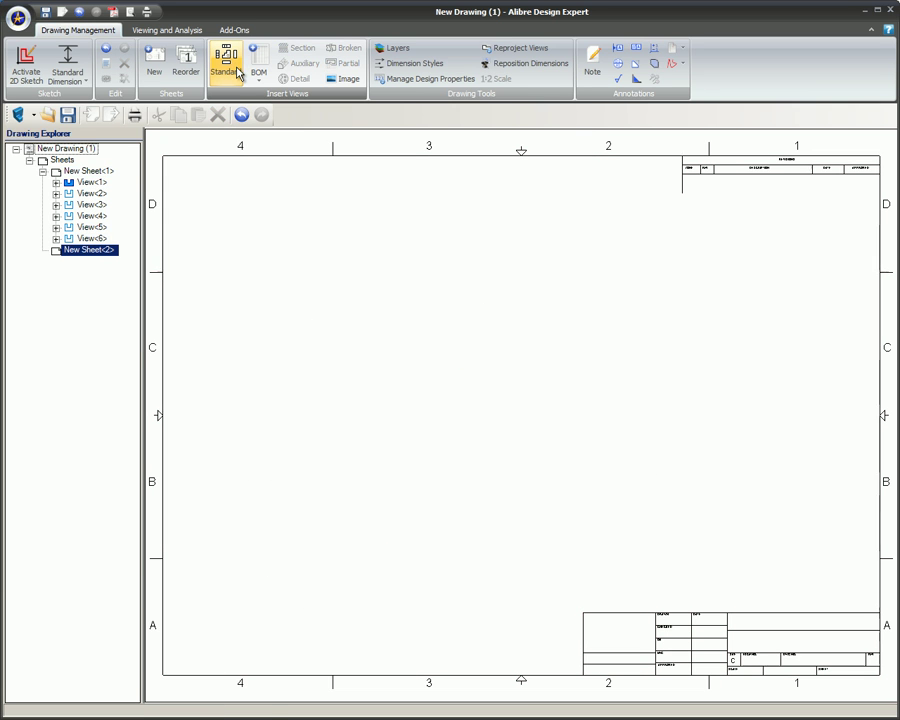
left_click(236, 70)
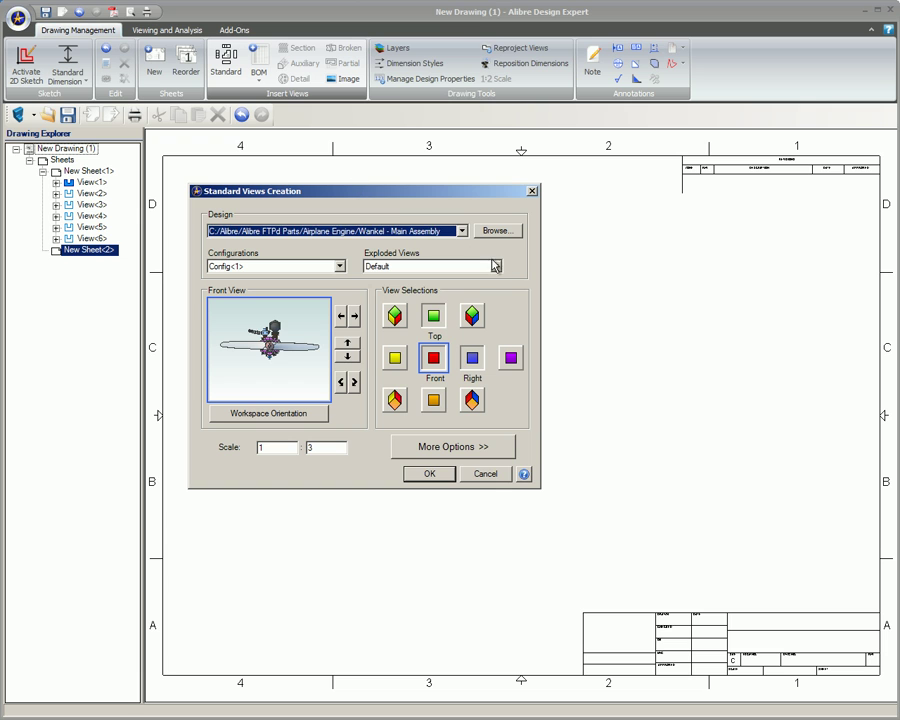
left_click(495, 265)
left_click(440, 287)
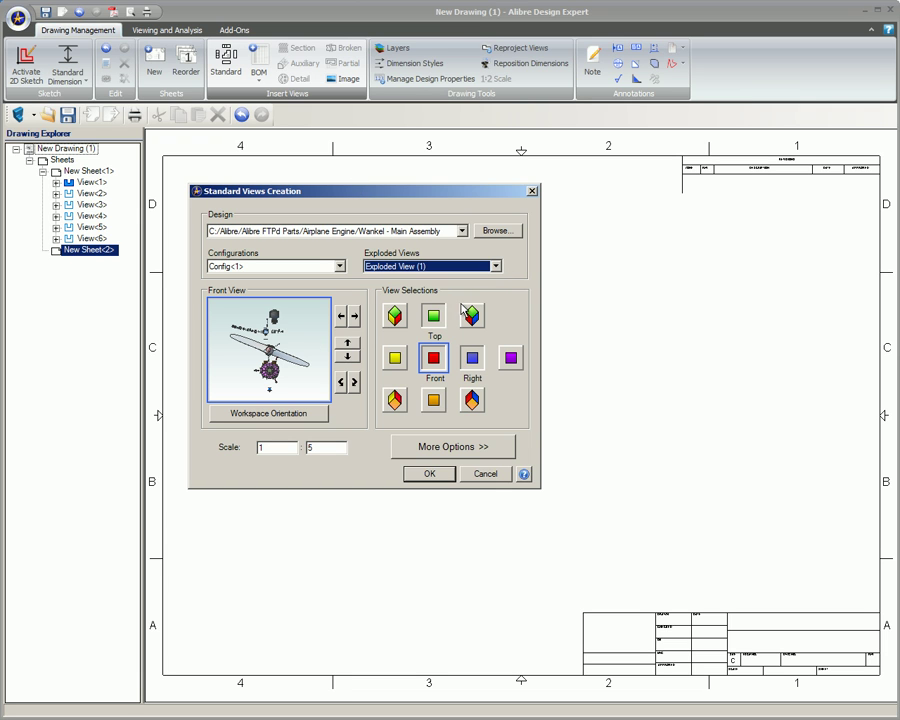
left_click(440, 354)
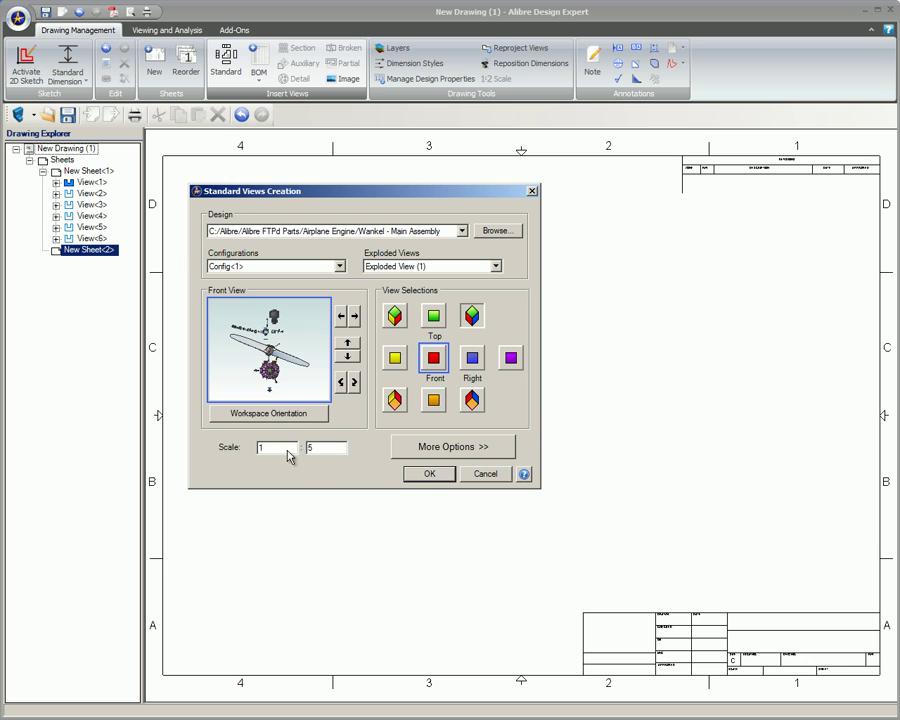
left_click(425, 474)
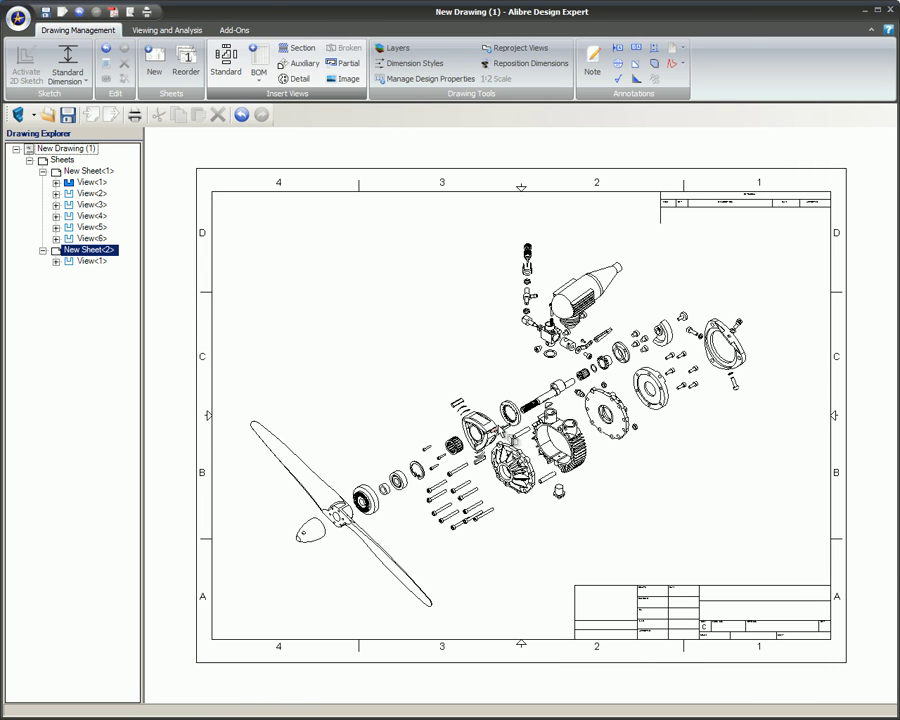